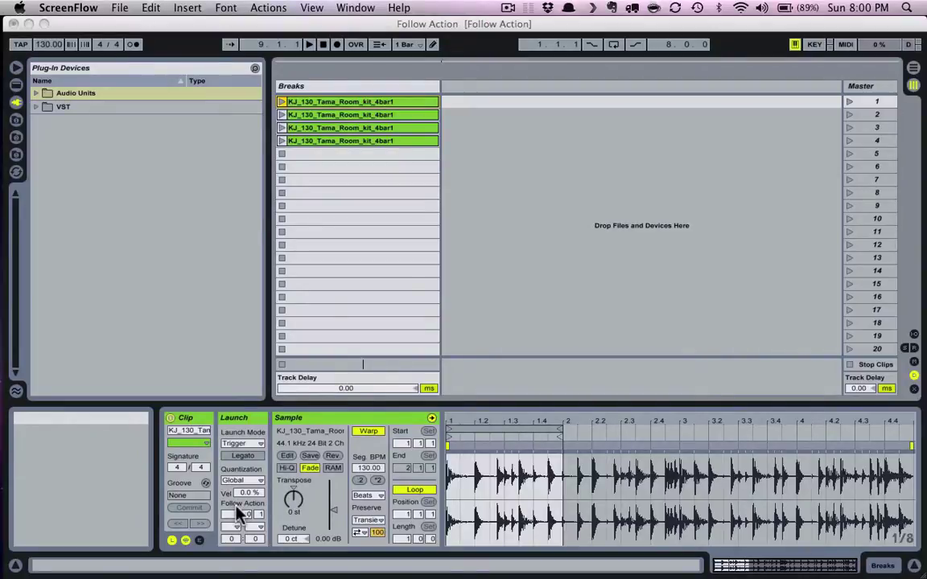
- Bring the Live window with the Follow Action set to the front and toggle views with Tab
click(205, 388)
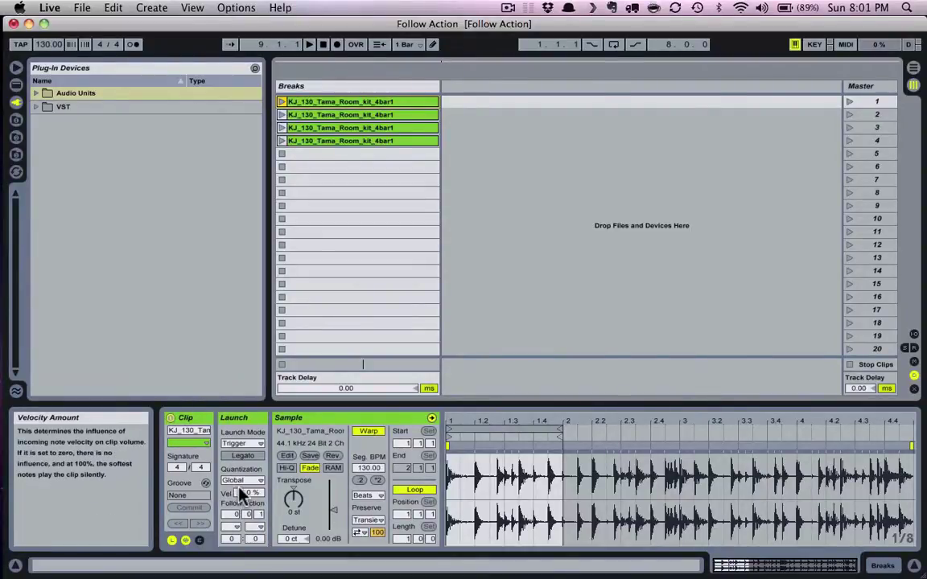
key(Tab)
key(Tab)
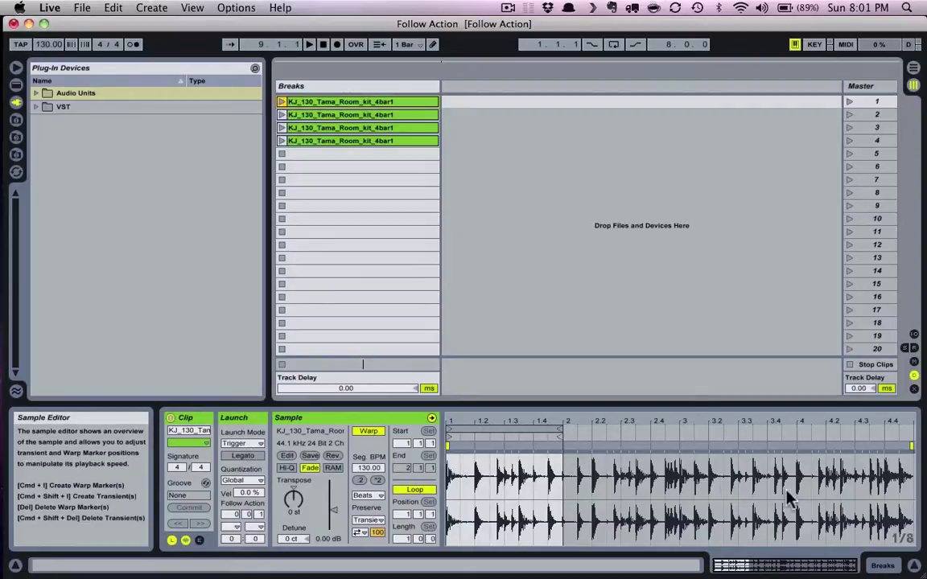
- Reopen the clip Detail View and select the first KJ_130_Tama_Room_kit_4bar1 clip
click(915, 567)
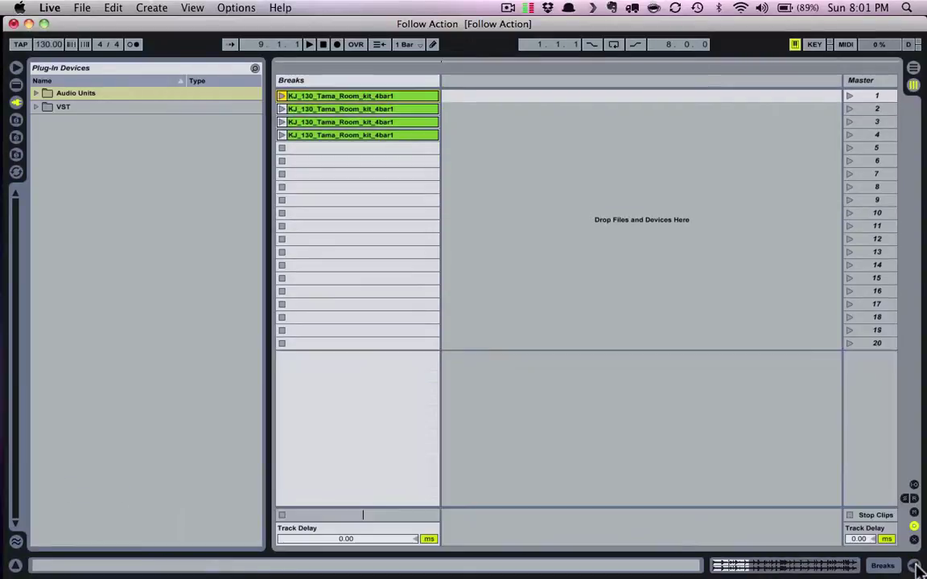
click(917, 567)
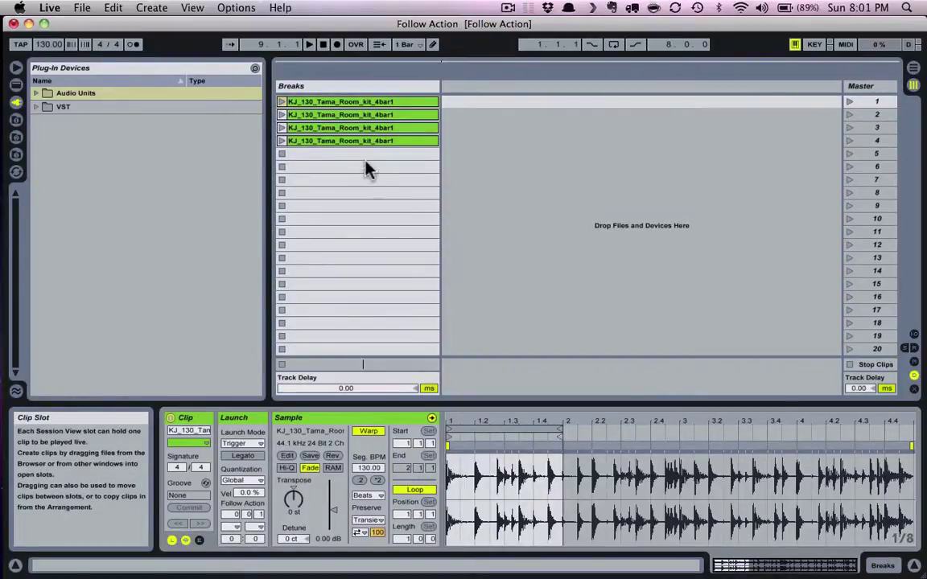
click(345, 116)
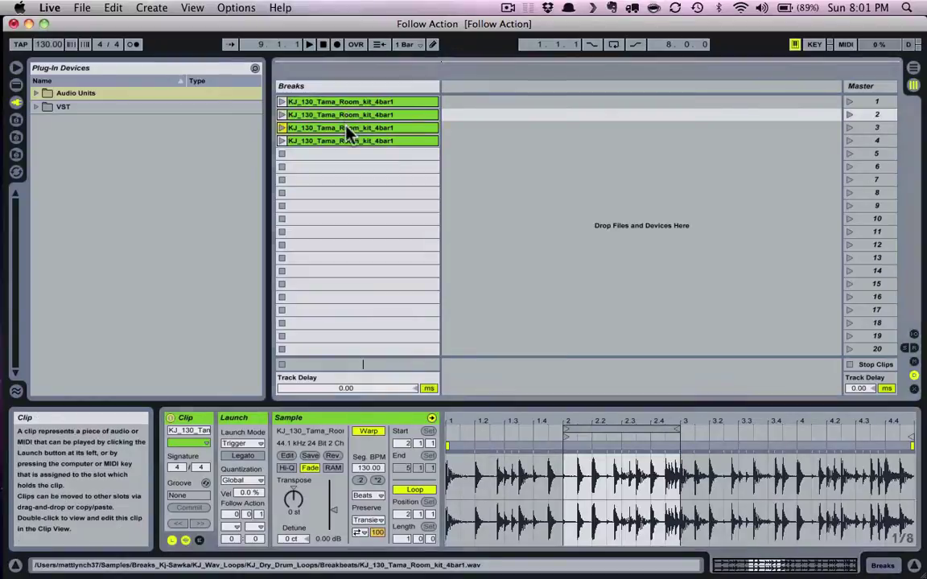
click(348, 127)
click(338, 103)
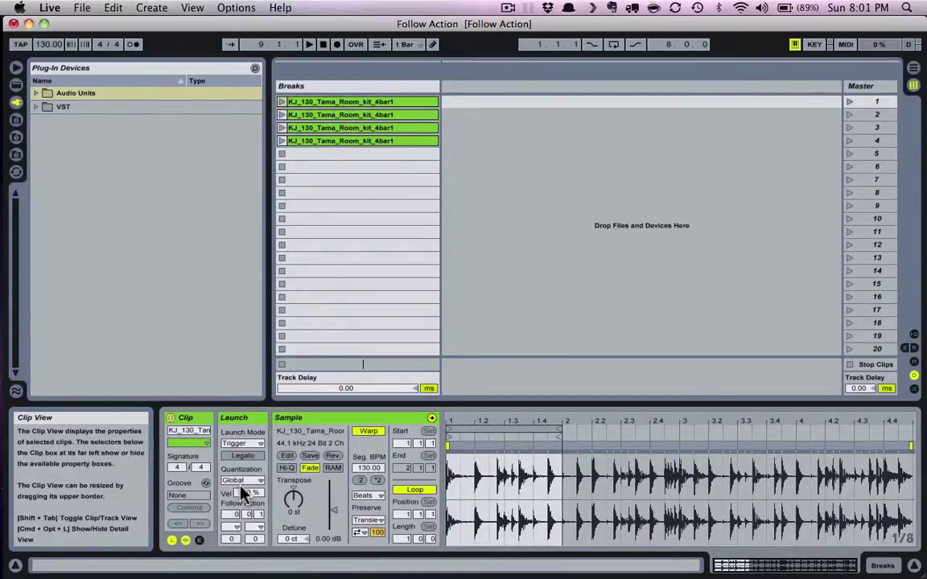
- Toggle the first clip's Launch settings off and on, leaving them visible
click(172, 540)
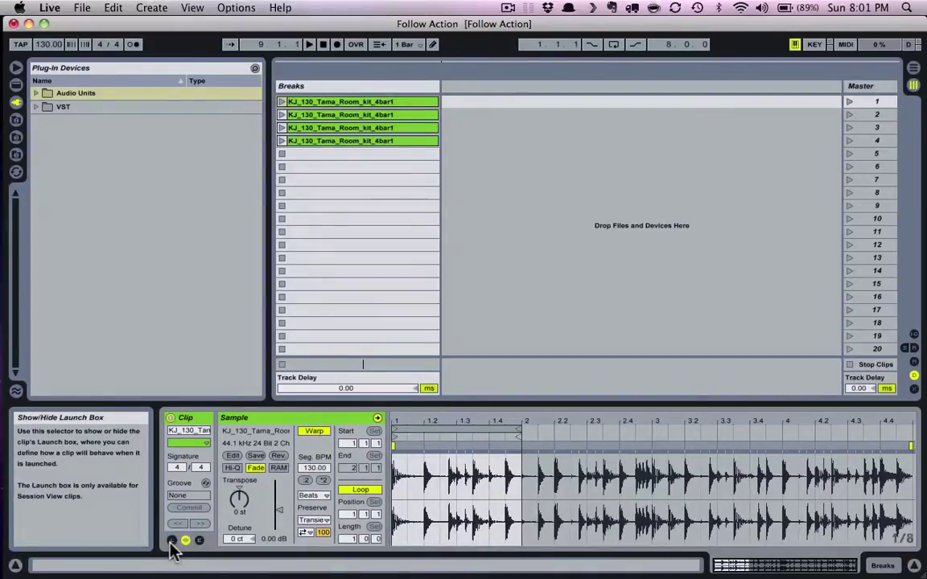
click(172, 541)
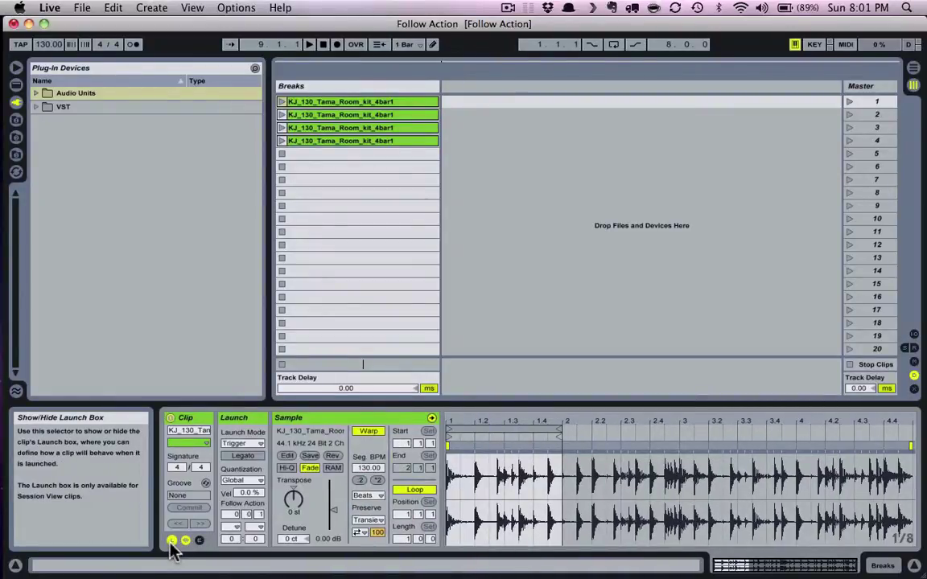
click(172, 540)
click(172, 541)
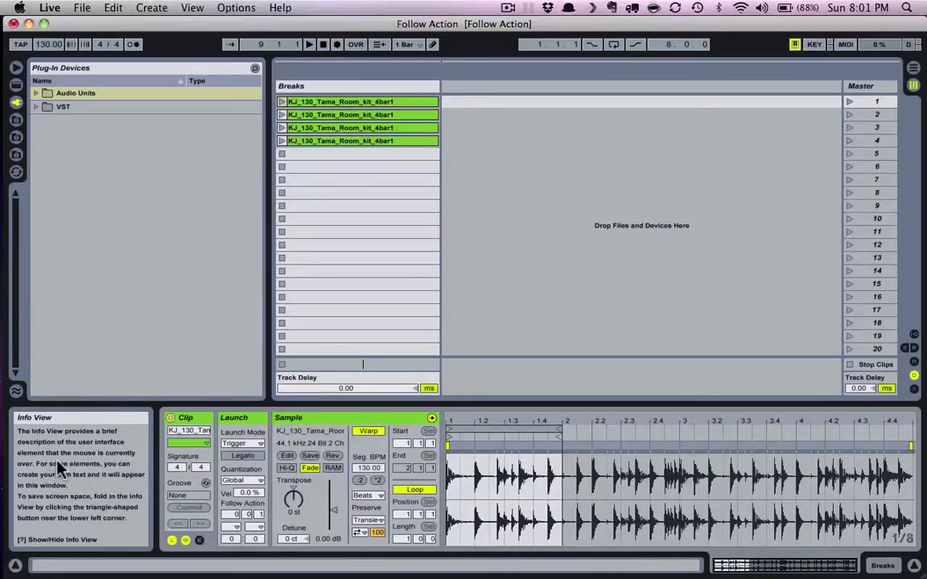
click(15, 565)
click(16, 566)
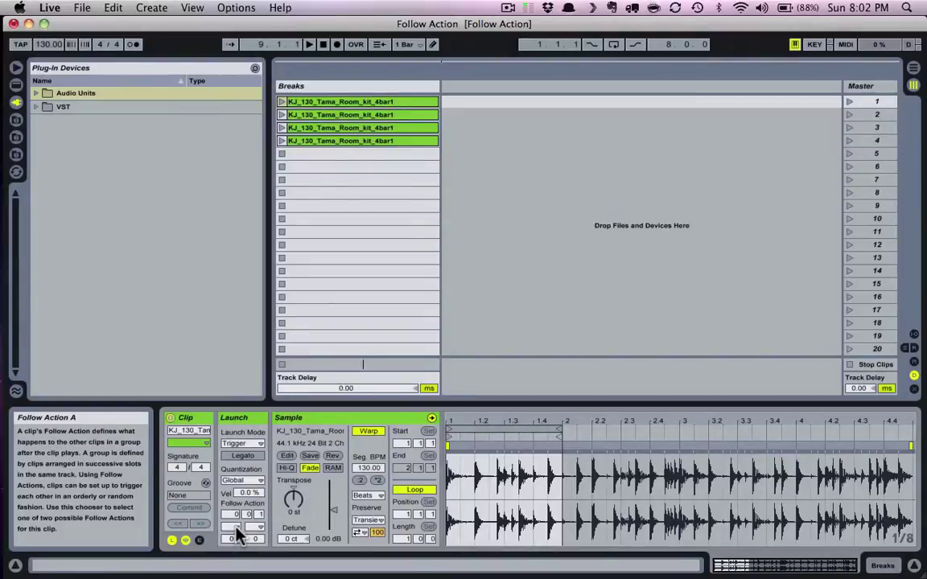
- Set the first break clip's Follow Action A to Any, keeping Follow Action B at No Action
click(234, 527)
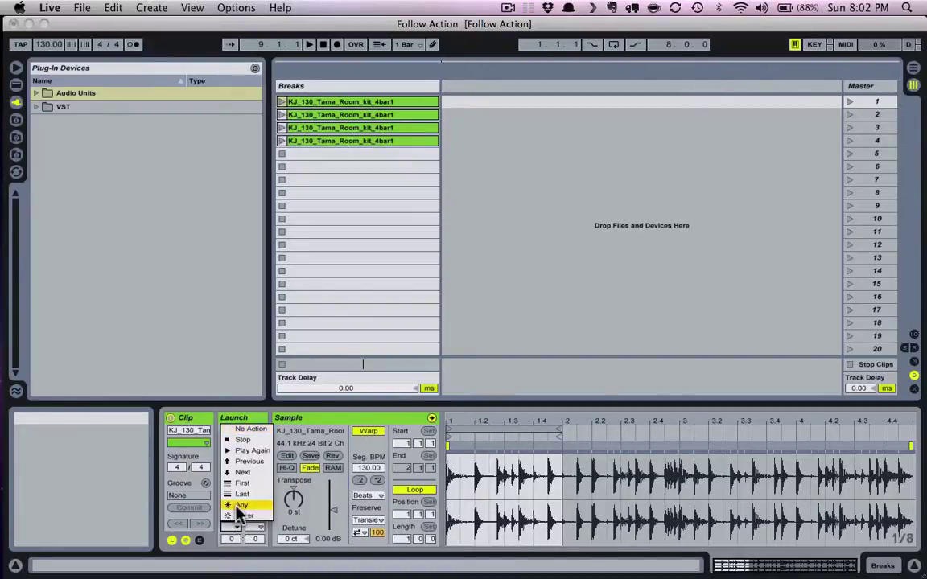
click(238, 505)
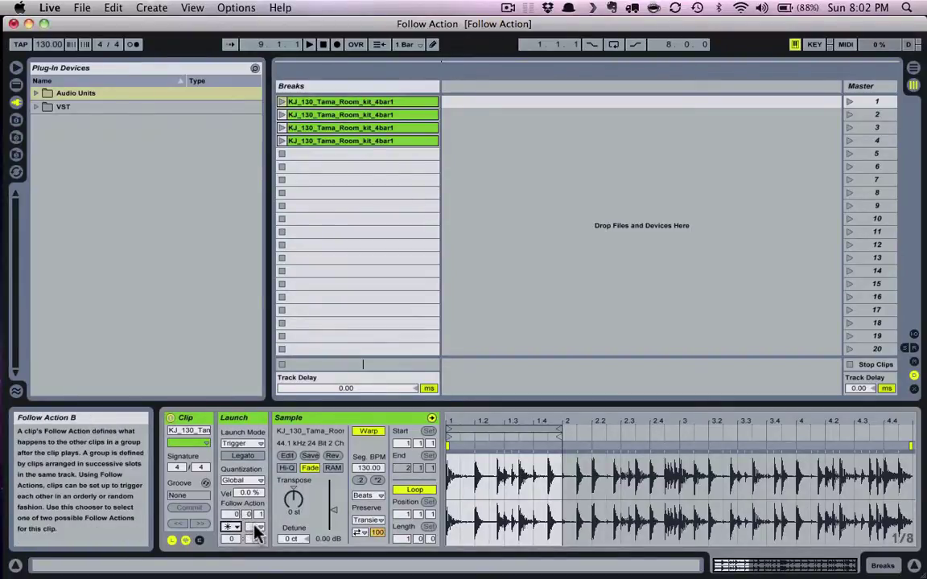
click(256, 527)
click(255, 531)
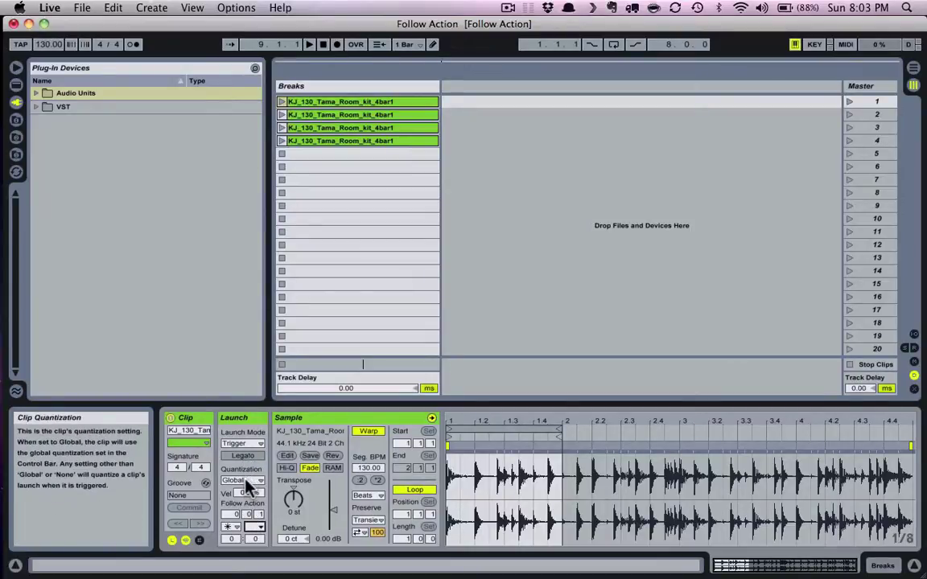
click(241, 480)
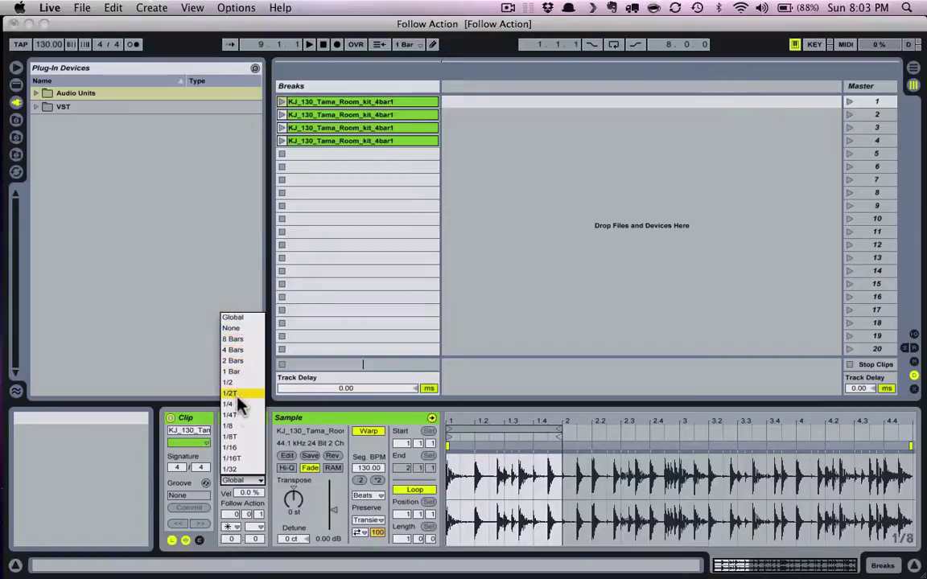
click(233, 481)
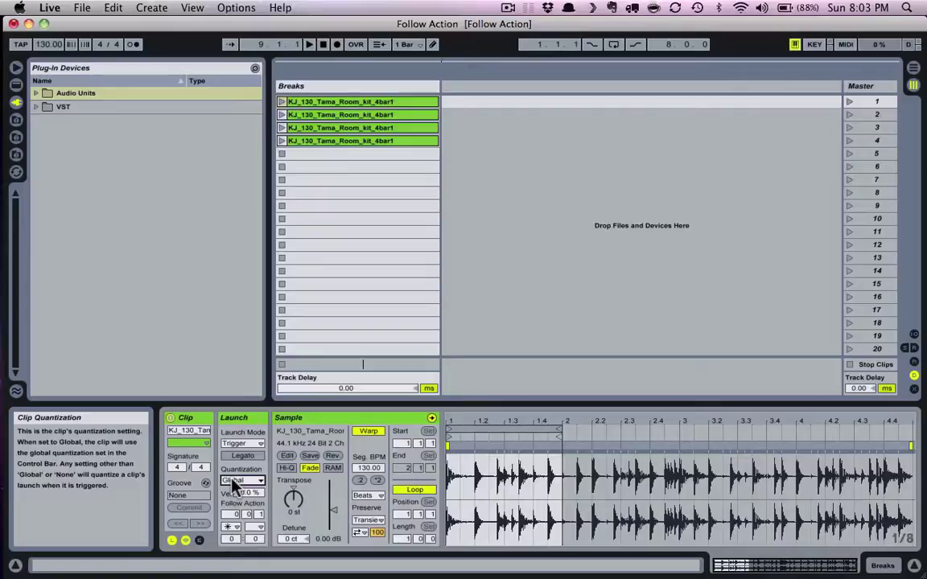
click(233, 481)
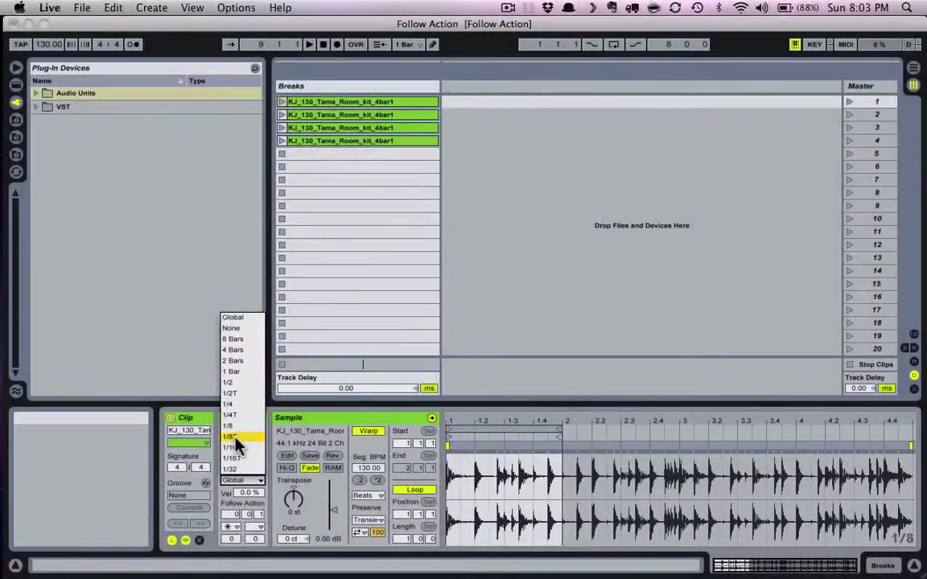
click(234, 482)
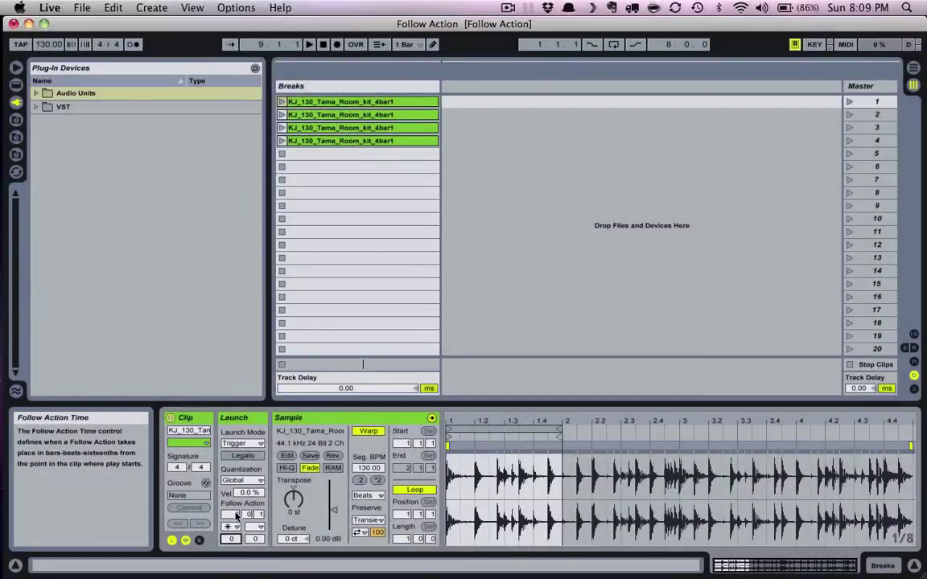
- Set the first clip's Follow Action time to 1 bar (1.0.0), with Chance A at 1
click(233, 515)
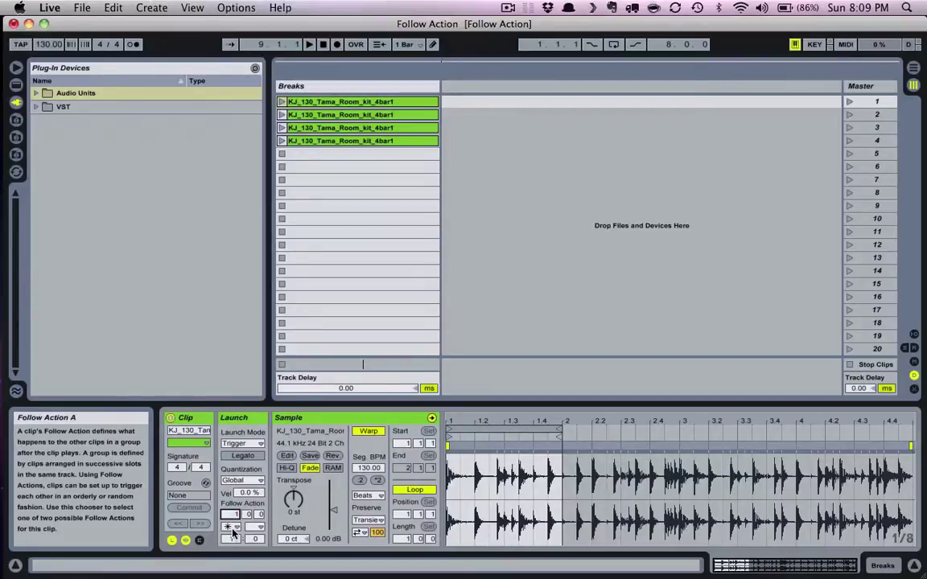
click(230, 526)
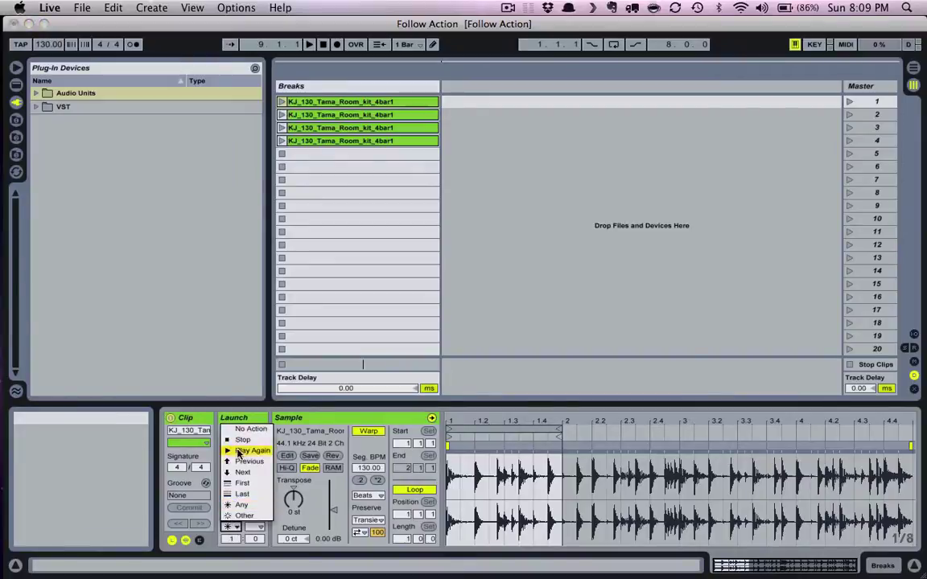
click(241, 515)
click(235, 538)
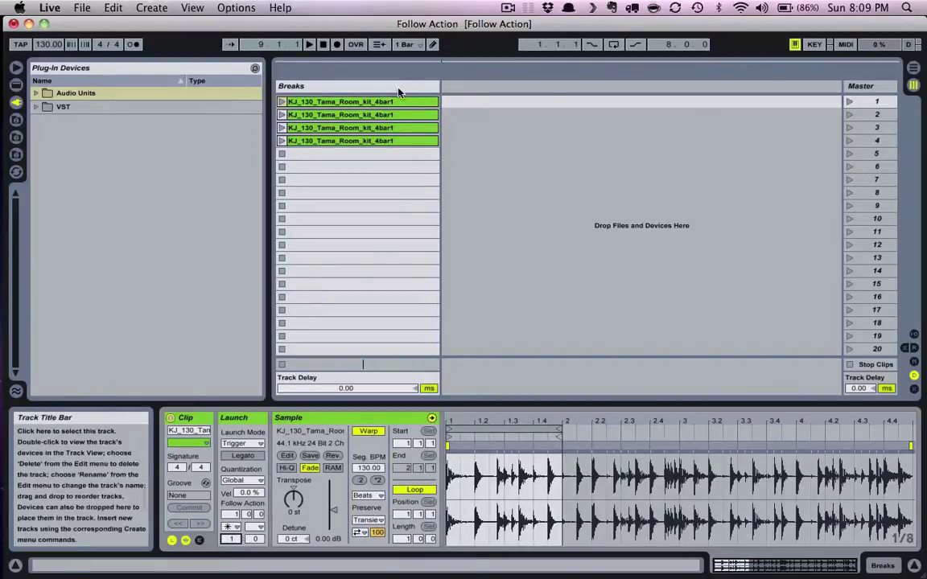
- Set Follow Action A to Any after 1.0.0 on break clips 2, 3 and 4
click(352, 114)
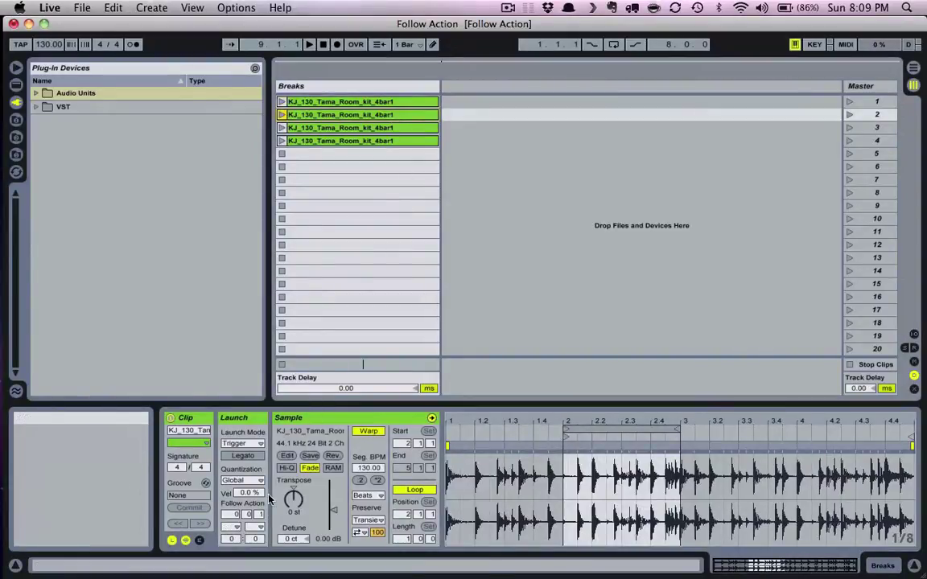
click(232, 514)
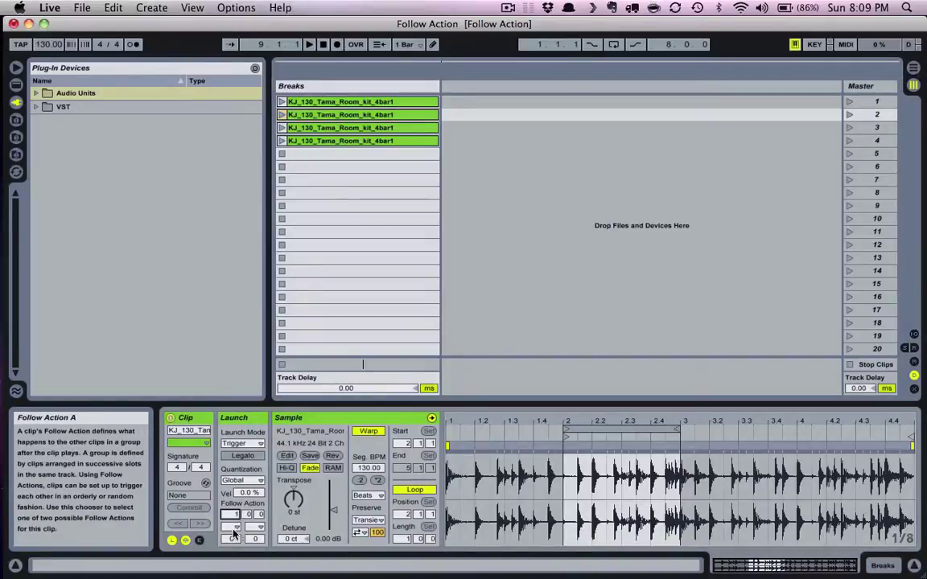
click(232, 527)
click(242, 505)
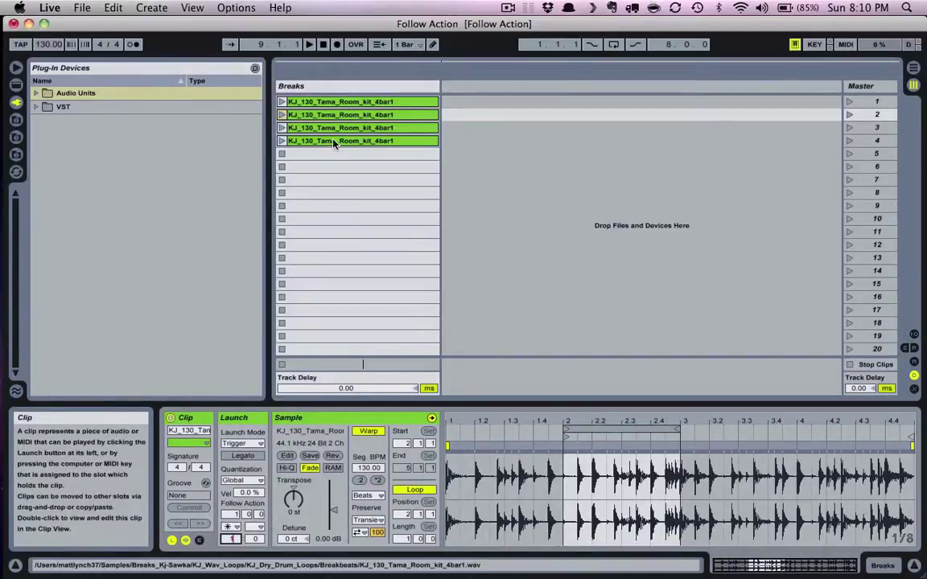
click(295, 127)
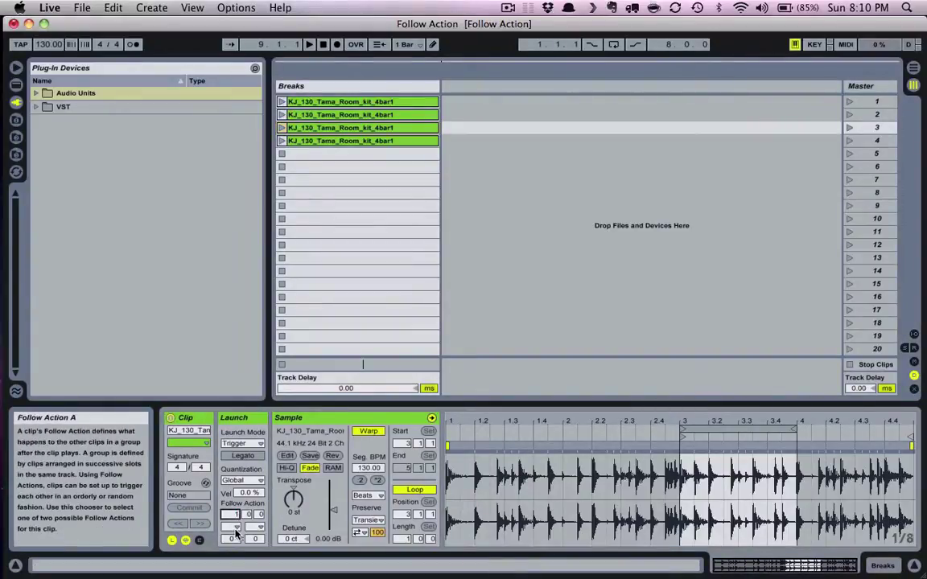
click(233, 515)
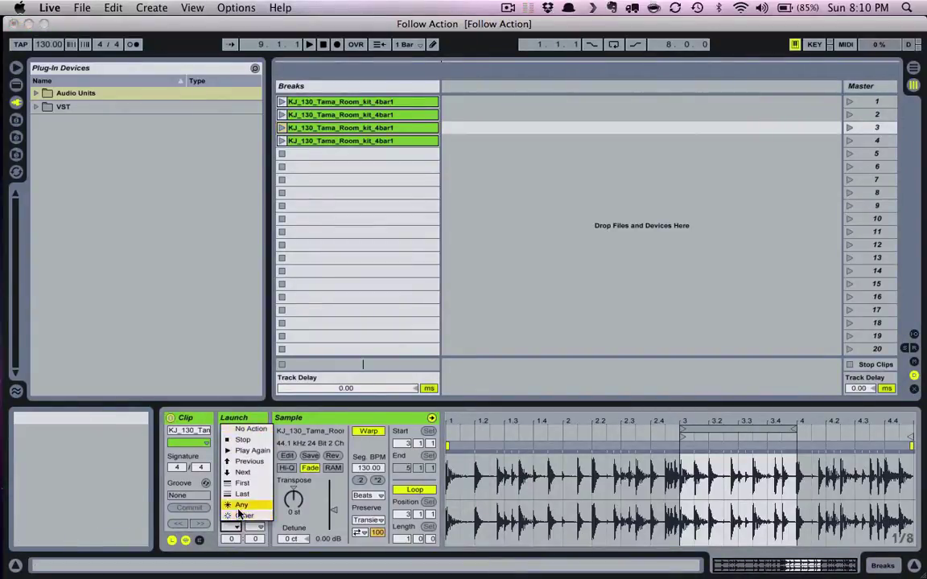
click(238, 515)
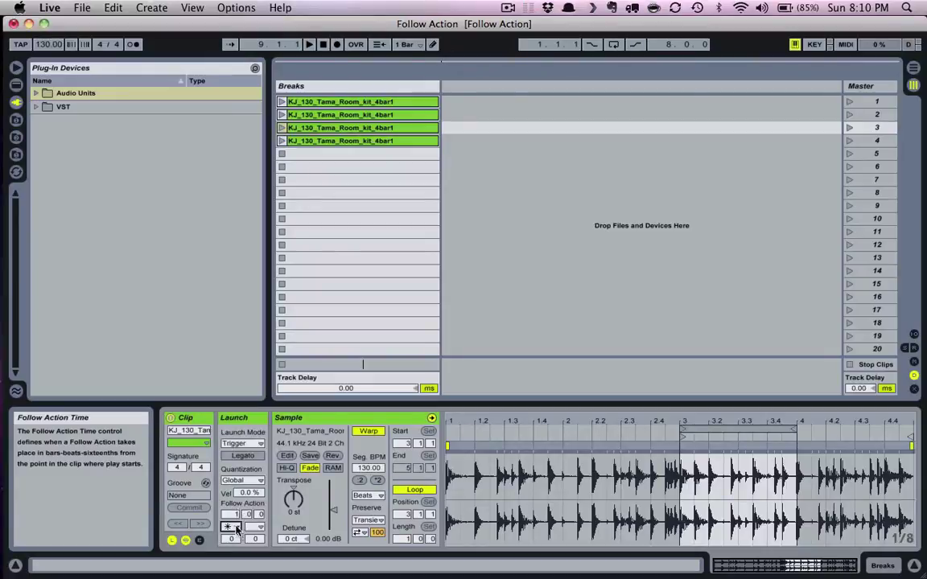
click(311, 141)
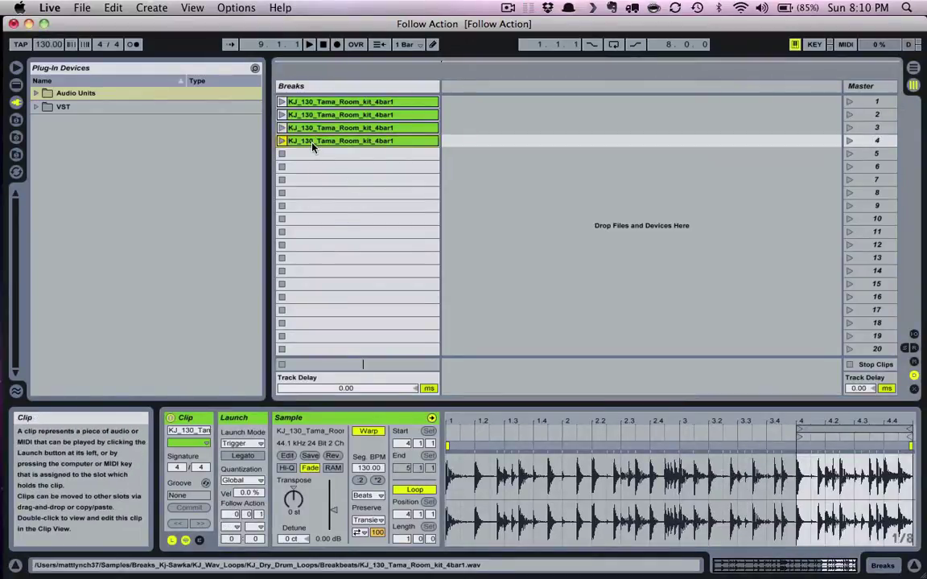
click(236, 515)
click(242, 515)
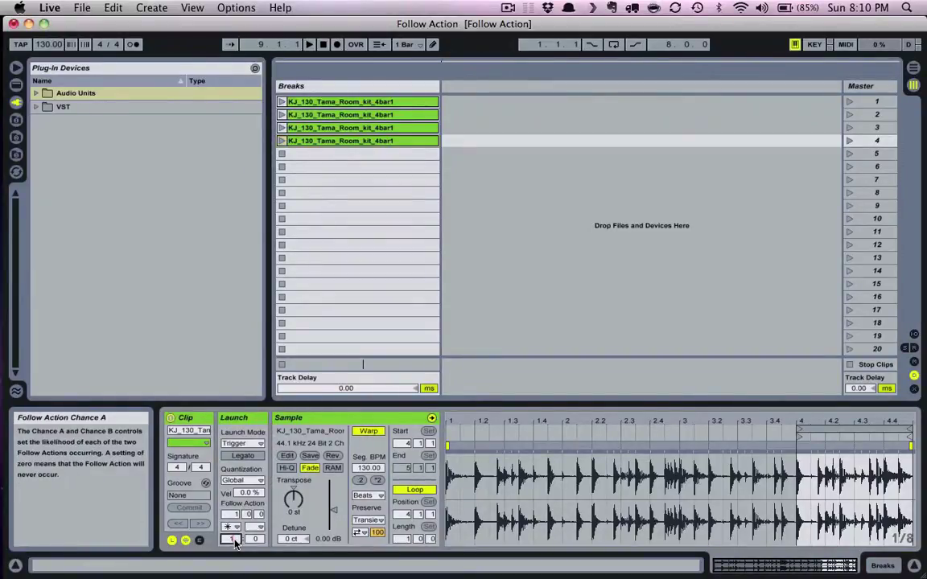
- Launch the first Breaks clip to test its follow actions, then stop playback
click(282, 102)
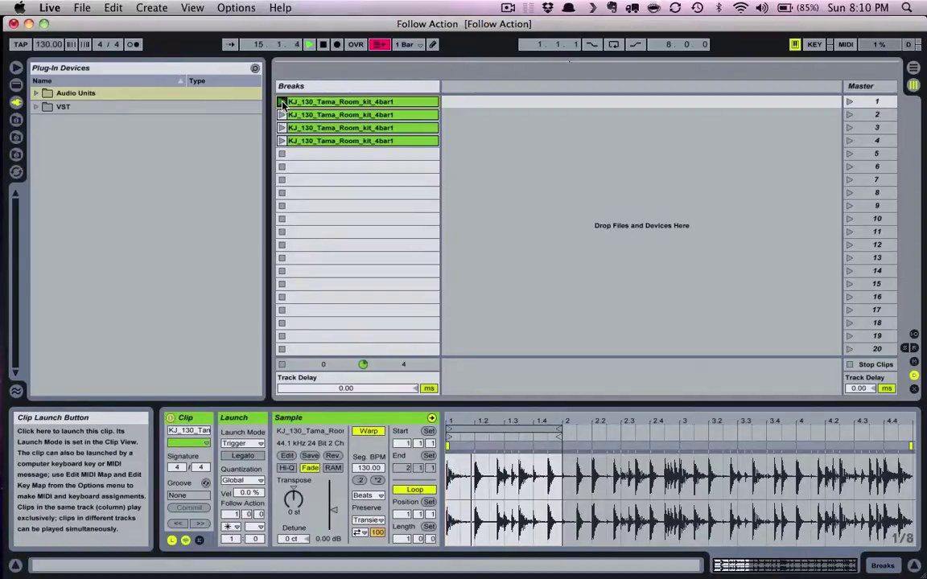
click(322, 44)
key(super+shift+2)
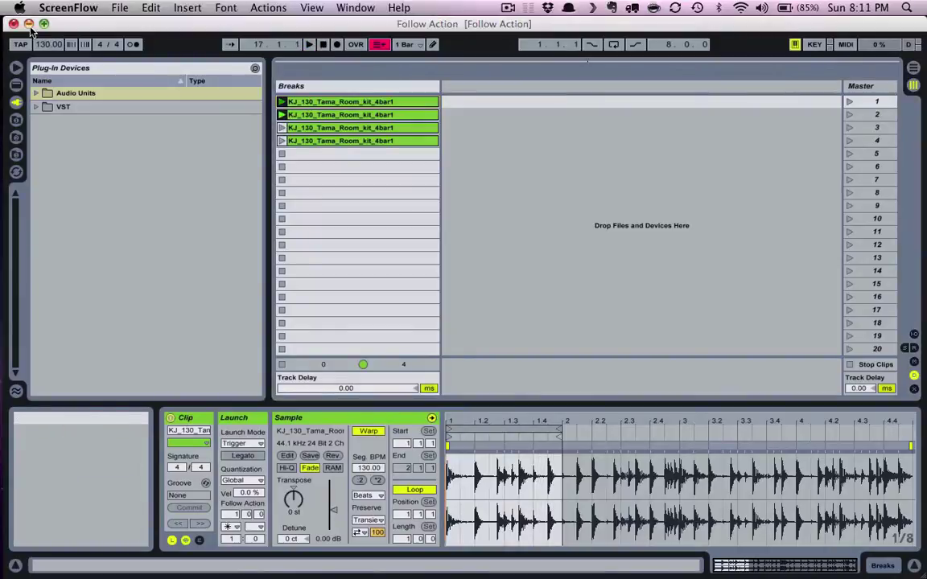
click(443, 45)
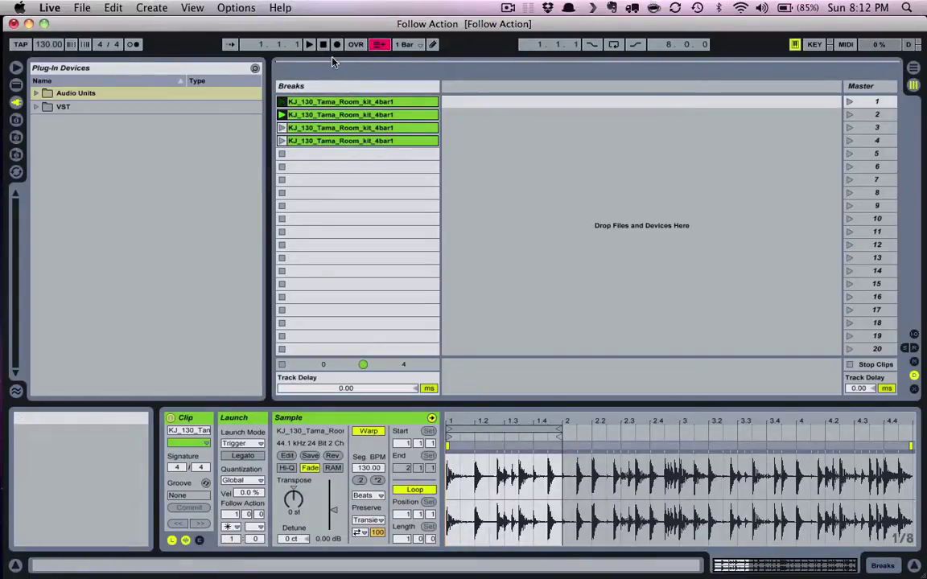
- Enable Global Record, launch a Breaks clip, and watch the Arrangement fill with clips
click(338, 45)
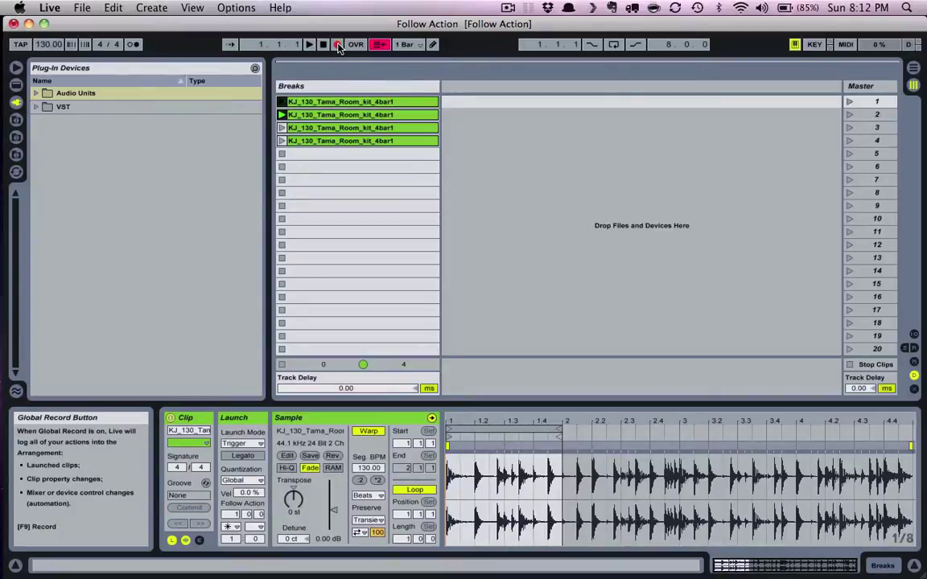
click(282, 128)
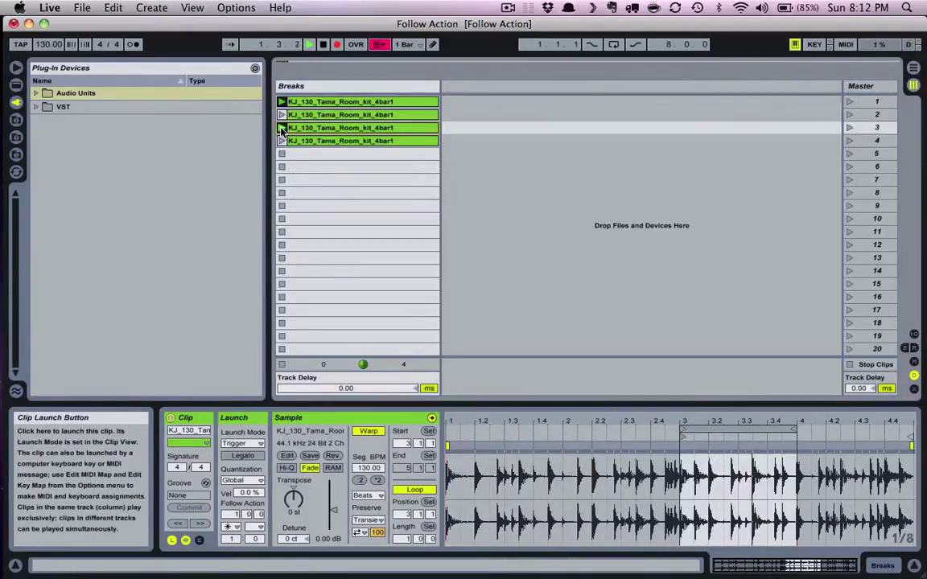
key(Tab)
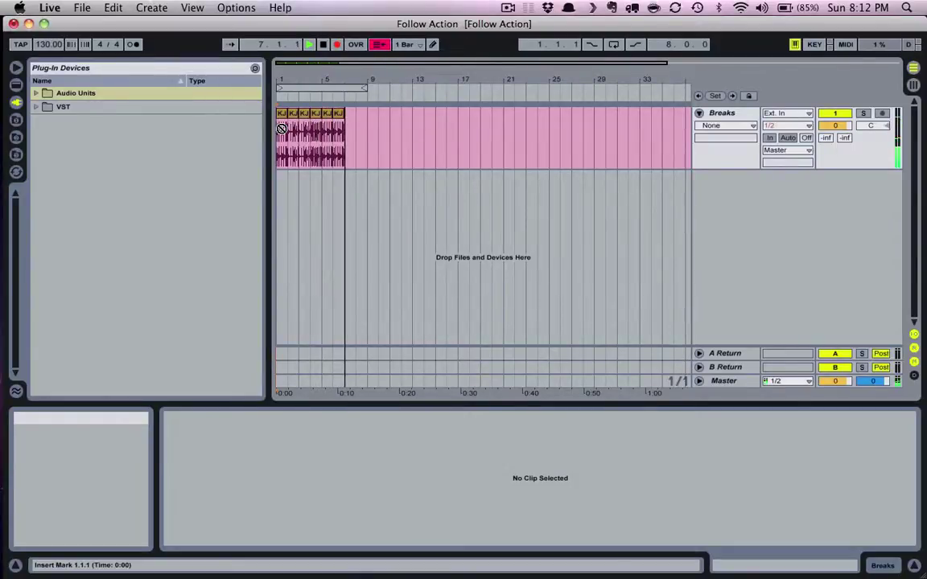
- Return to Session View and stop playback and Arrangement recording at bar 10
key(Tab)
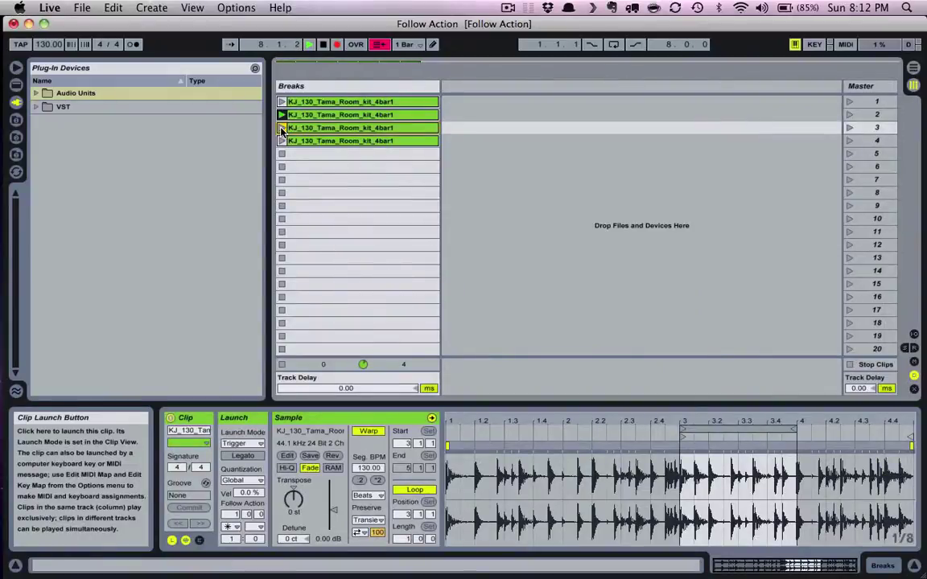
click(327, 45)
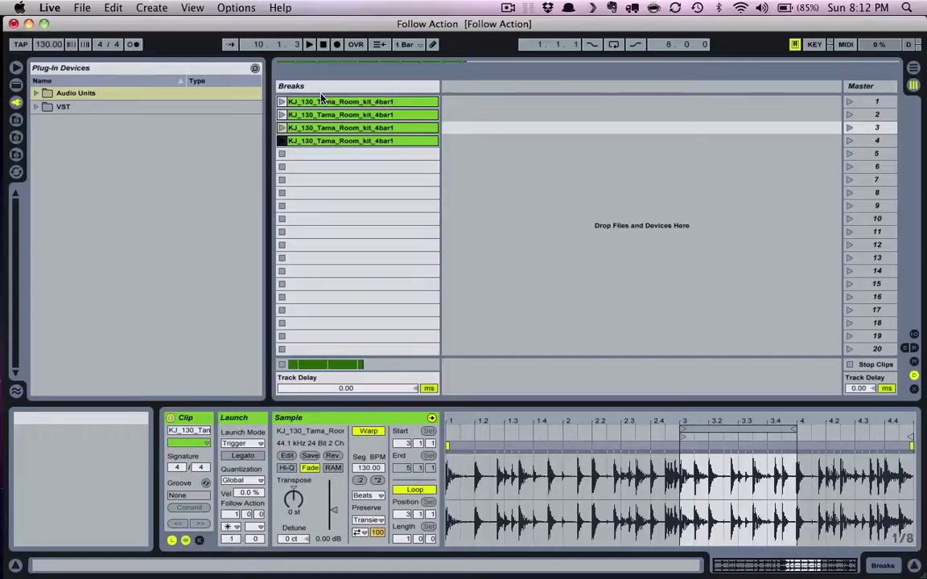
- Play the recorded Breaks arrangement from 1.1.1 with Back to Arrangement on, checking both views
key(Tab)
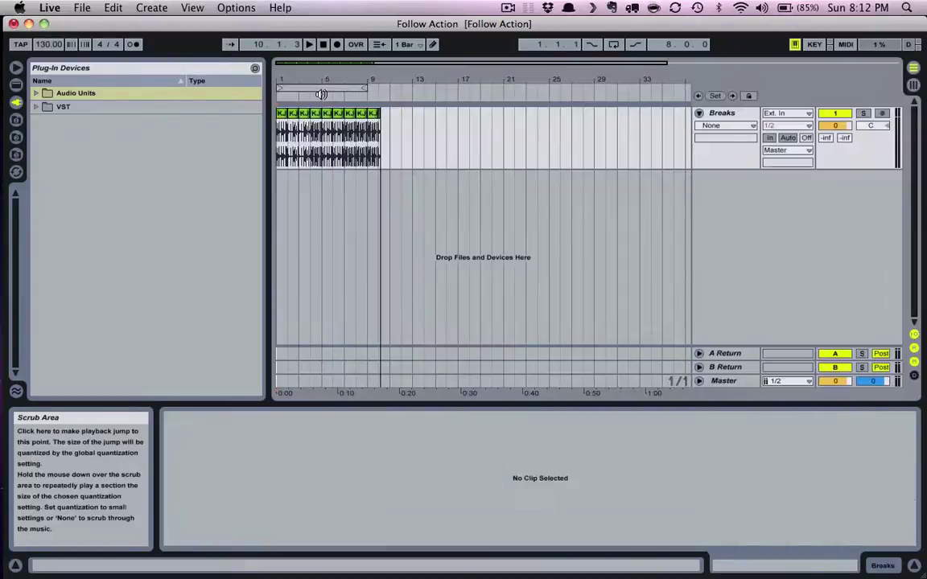
click(384, 119)
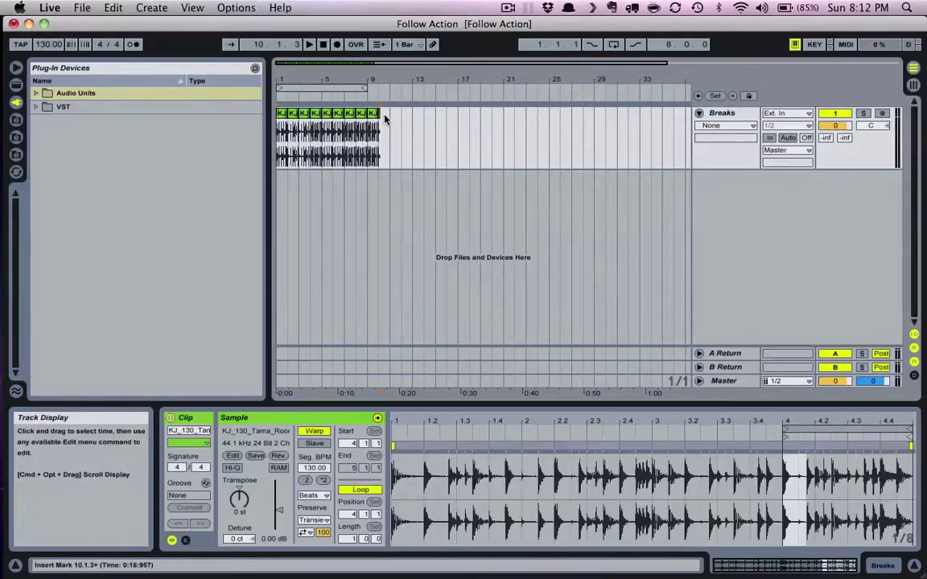
click(316, 46)
click(310, 46)
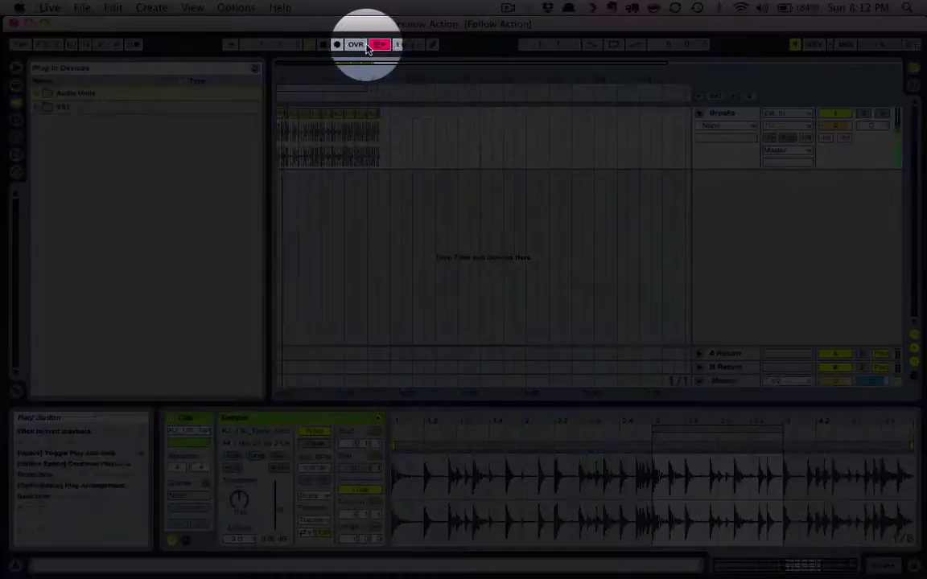
click(380, 45)
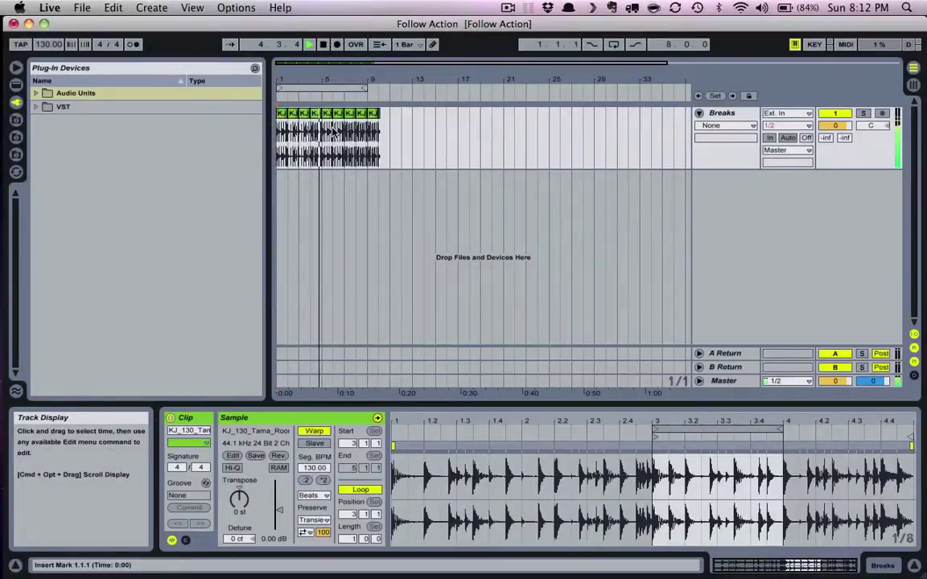
key(Tab)
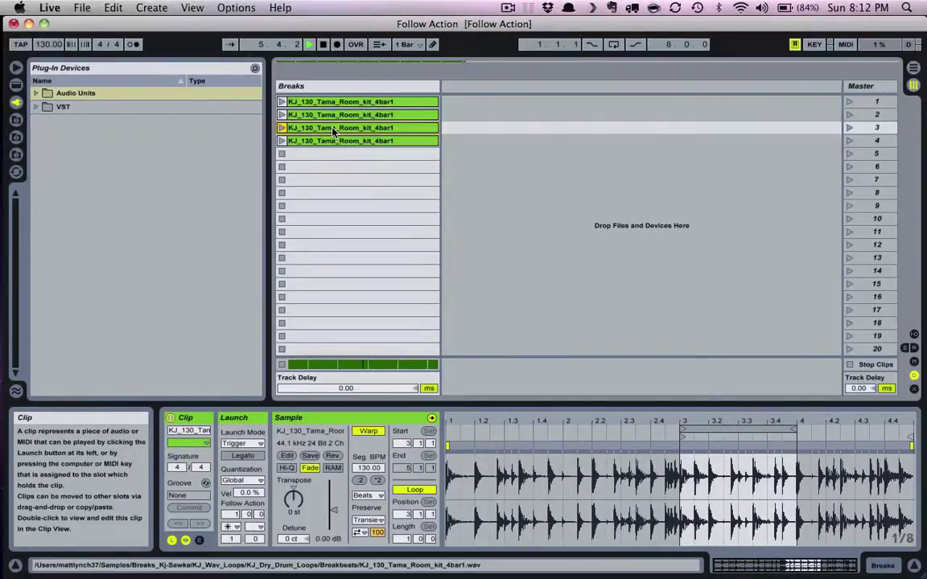
key(Tab)
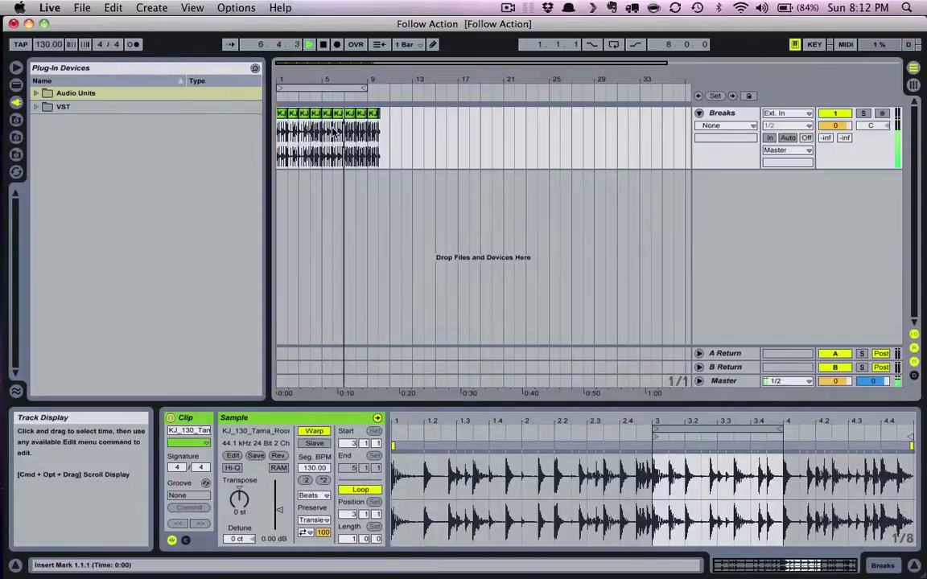